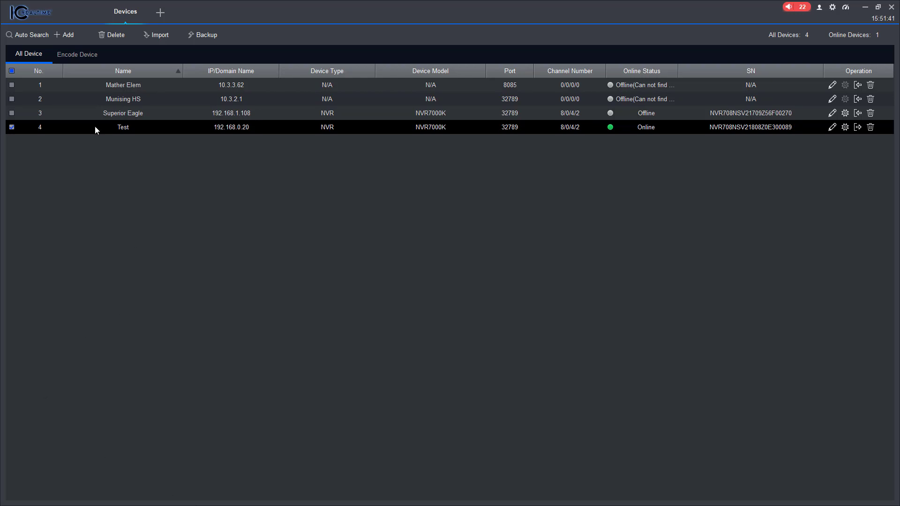
# Close device management, open the connected devices list and select the Test NVR
pyautogui.click(145, 5)
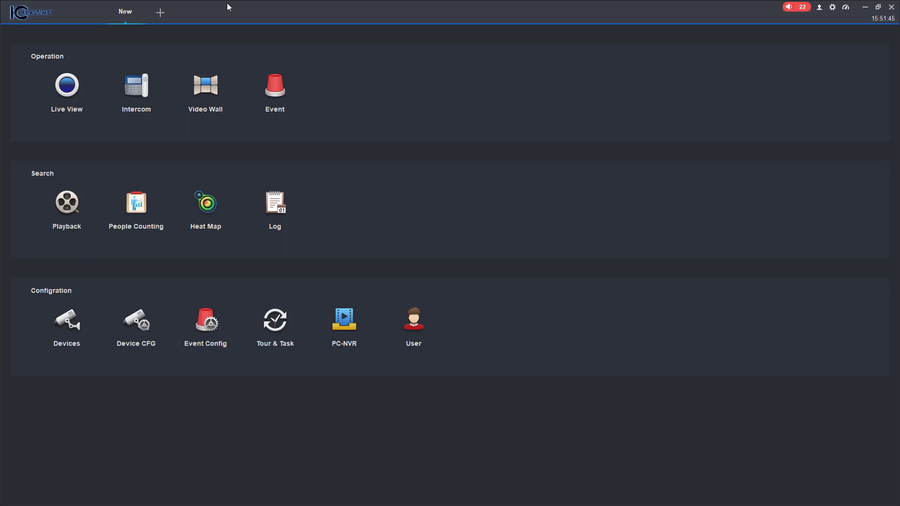
pyautogui.click(71, 327)
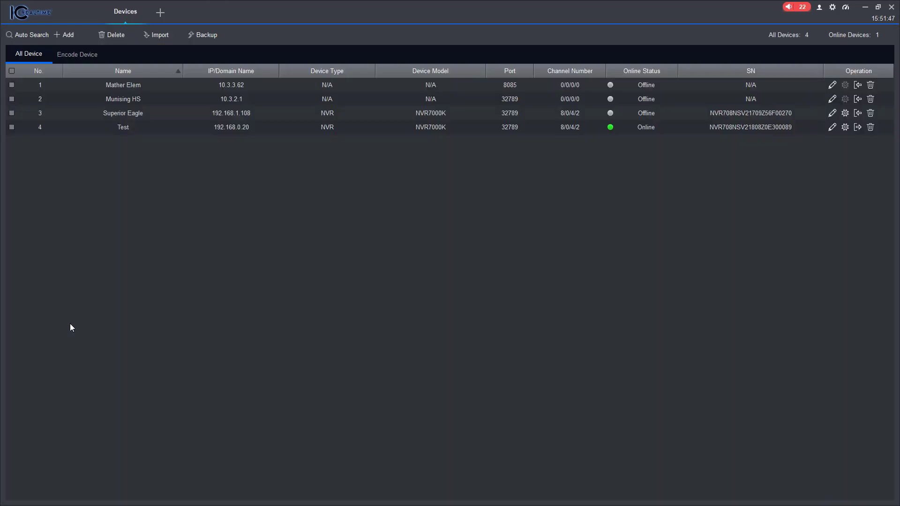
pyautogui.click(466, 133)
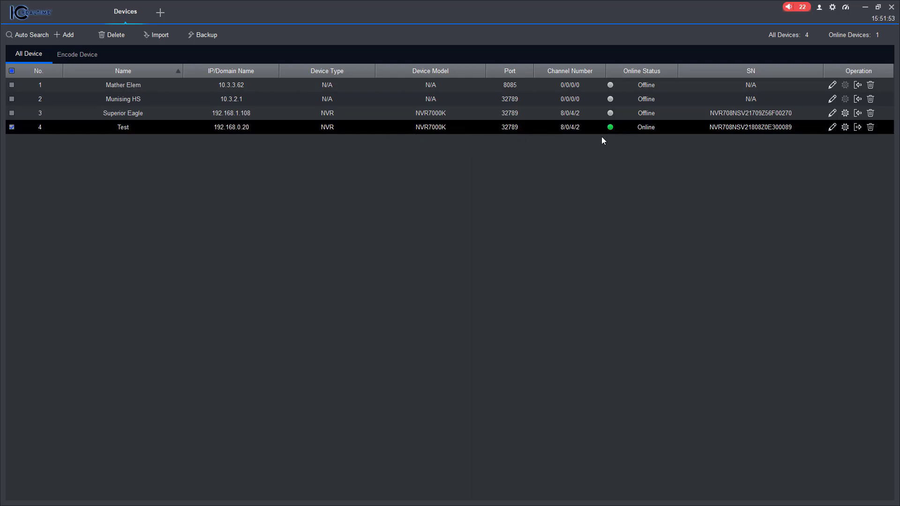
# Log the Test NVR out and back in, confirming each prompt with OK
pyautogui.click(857, 127)
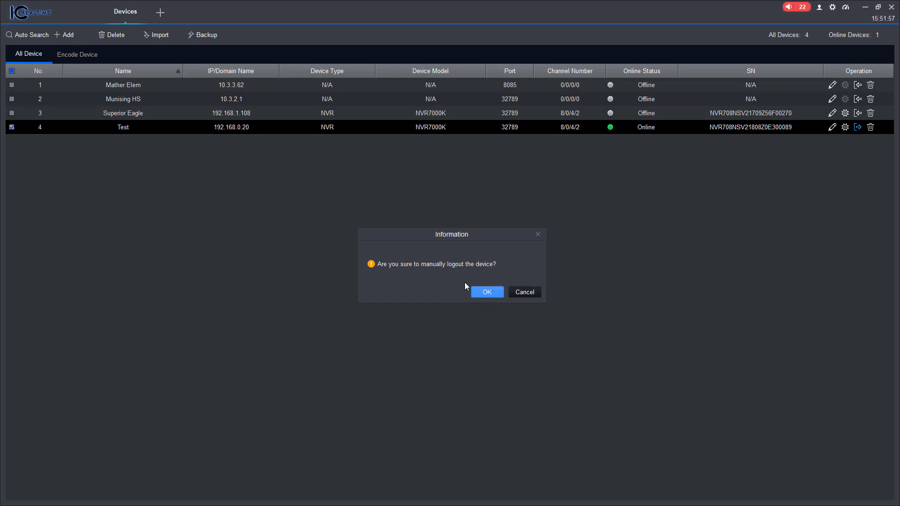
pyautogui.click(490, 292)
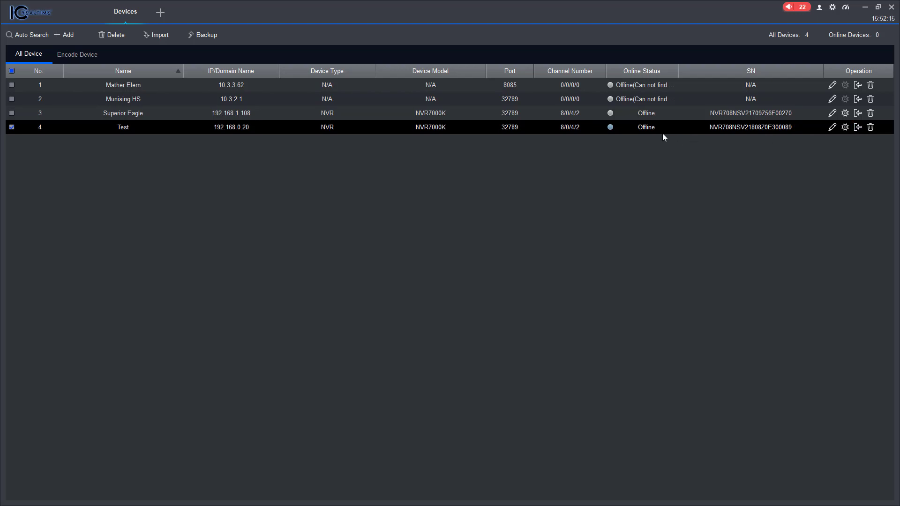
pyautogui.click(858, 128)
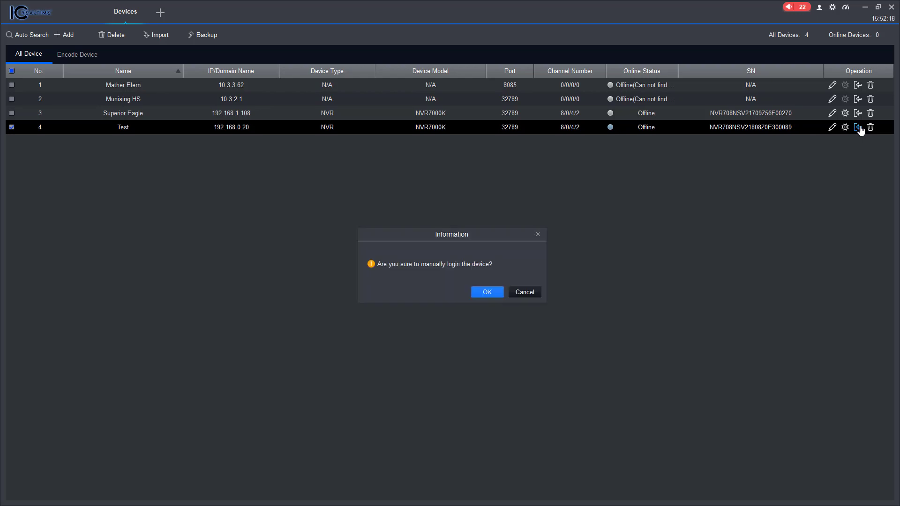
pyautogui.click(488, 292)
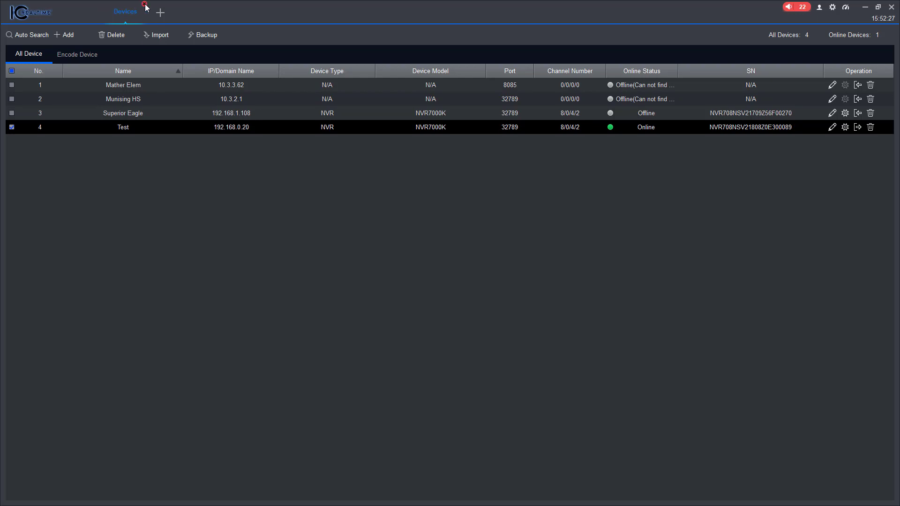
# Close the Devices page, go to Live View and expand Test to list CAM 1, CAM 2, IPC, CAM 4, CAM 5
pyautogui.click(145, 5)
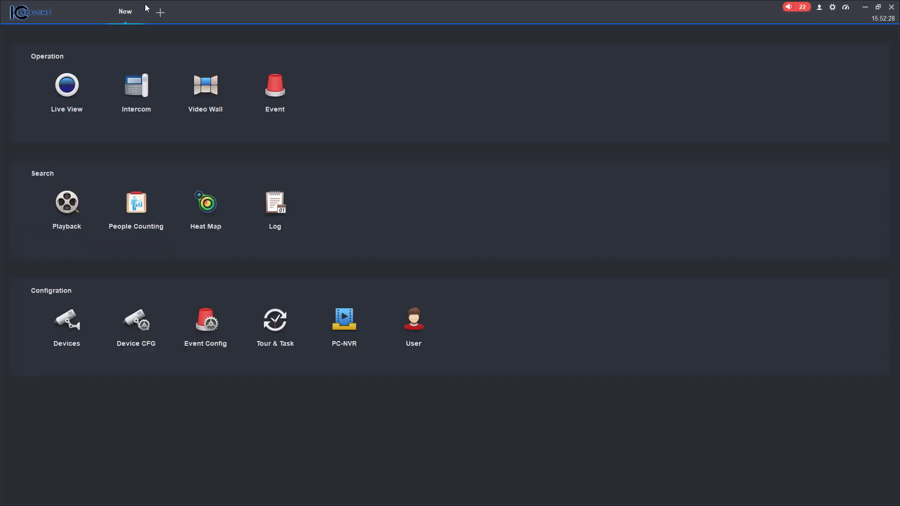
pyautogui.click(69, 88)
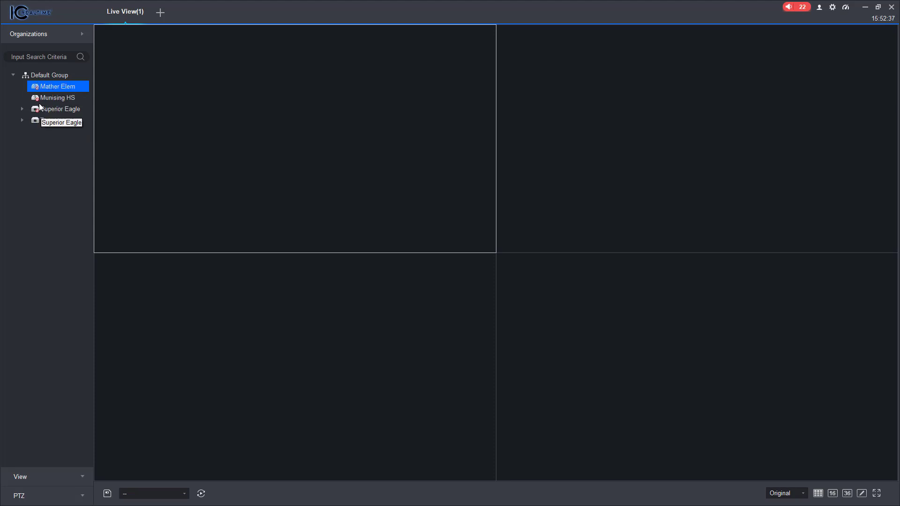
pyautogui.click(22, 120)
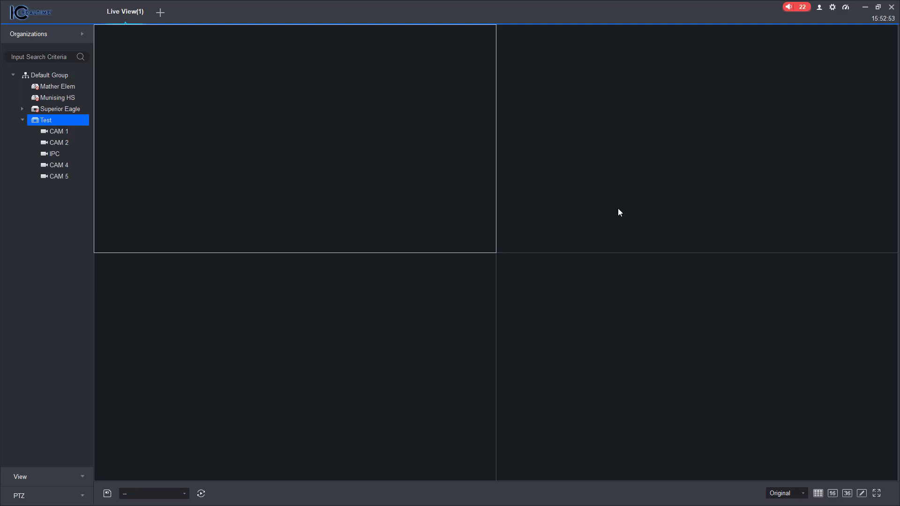
# Stream all five Test camera feeds live and page through the grid of feeds
pyautogui.doubleClick(52, 120)
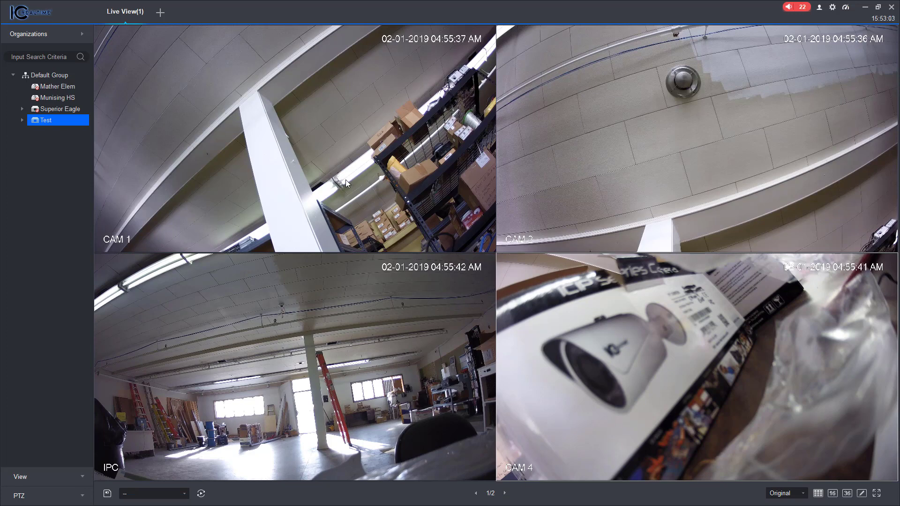
pyautogui.click(505, 494)
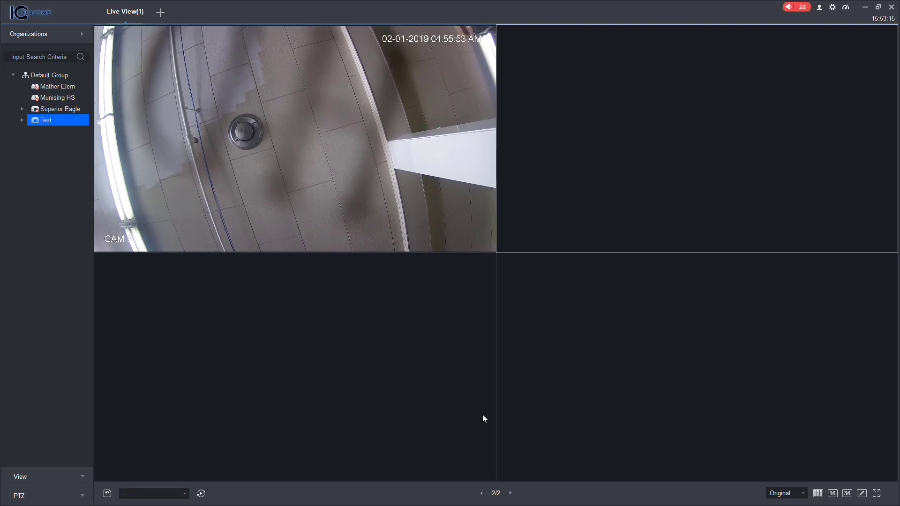
pyautogui.click(481, 492)
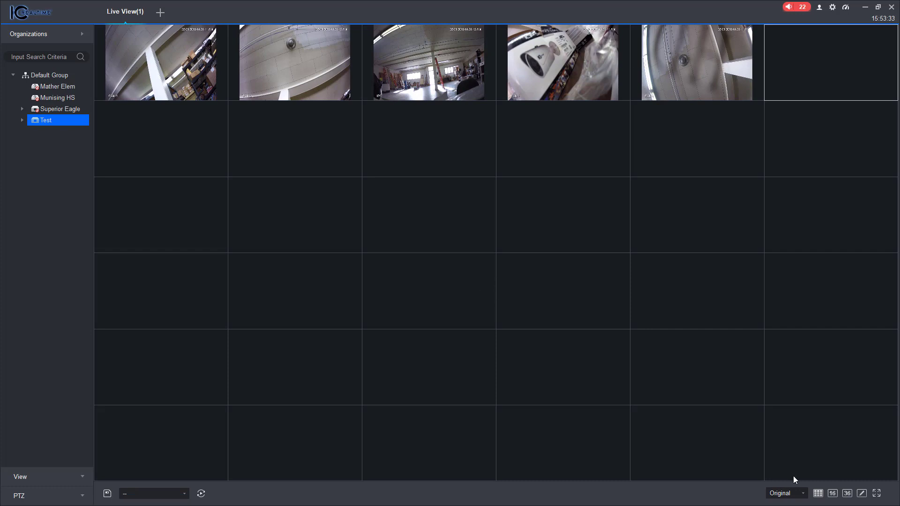
pyautogui.click(861, 494)
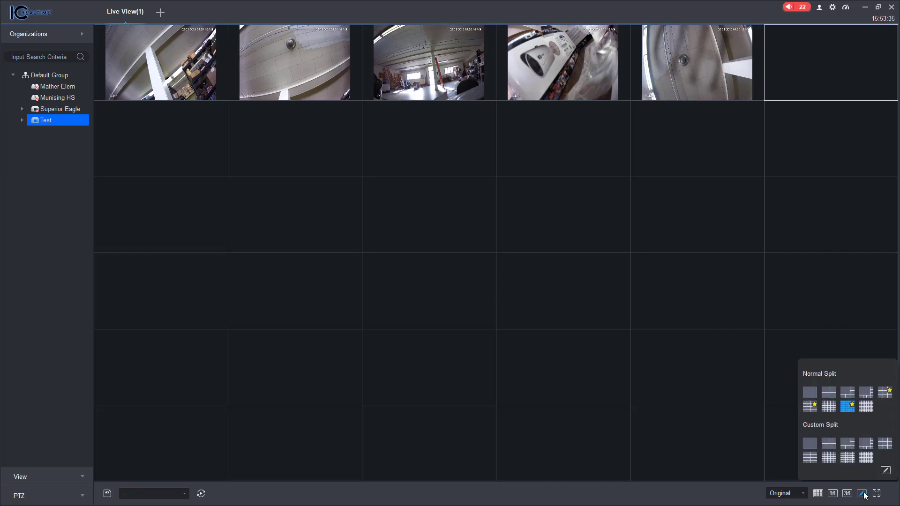
# Switch to the one-large-plus-seven custom split and move the IPC feed into the large pane
pyautogui.click(867, 445)
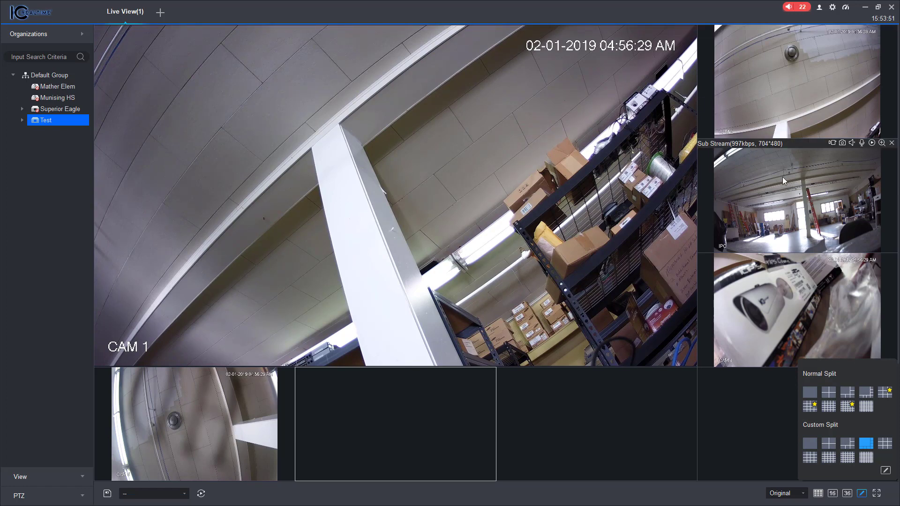
pyautogui.moveTo(774, 213); pyautogui.dragTo(428, 166)
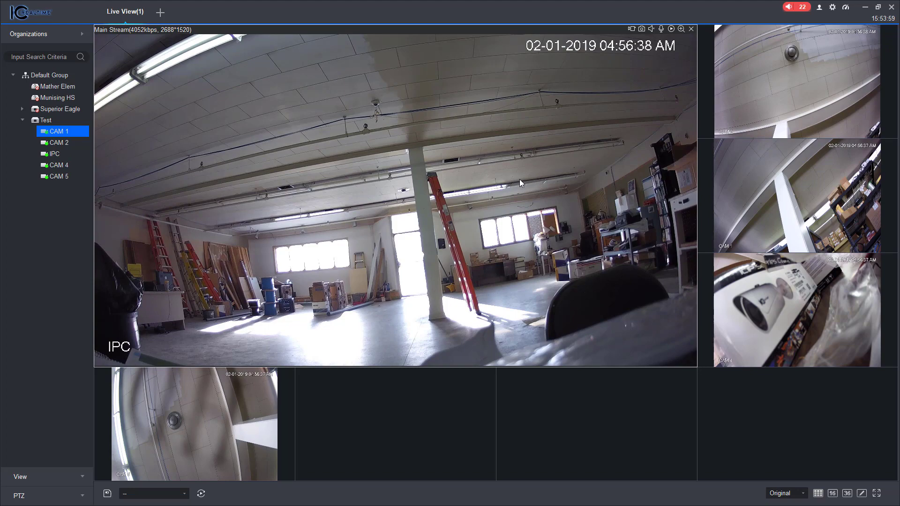
pyautogui.doubleClick(435, 169)
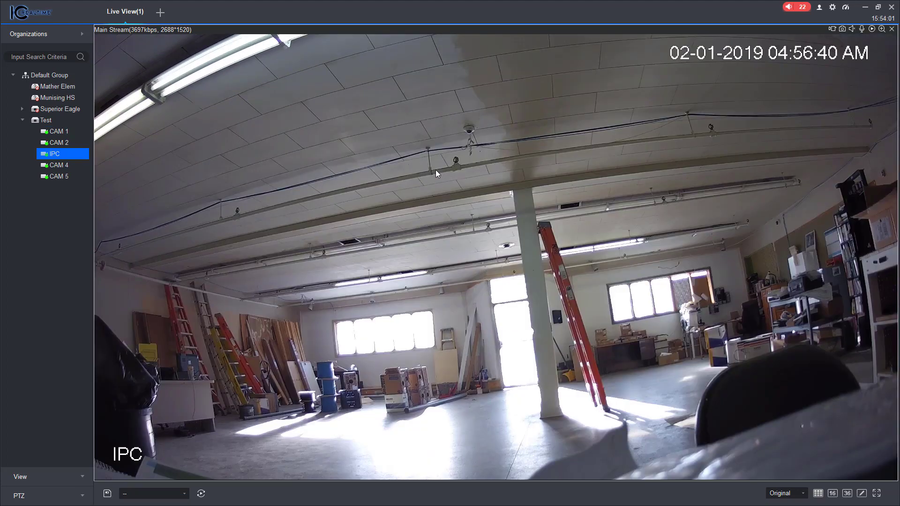
pyautogui.doubleClick(435, 169)
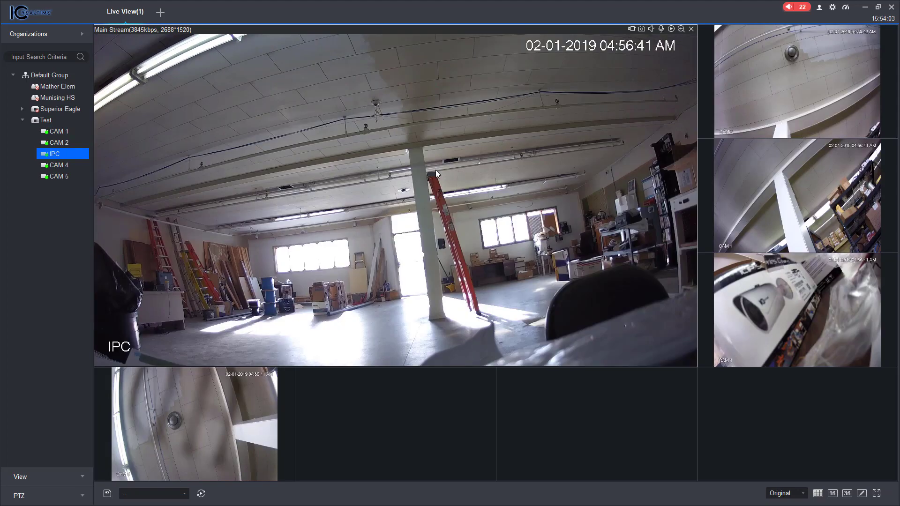
# Turn on IPC audio, run and stop an instant replay, and enable digital zoom
pyautogui.click(652, 28)
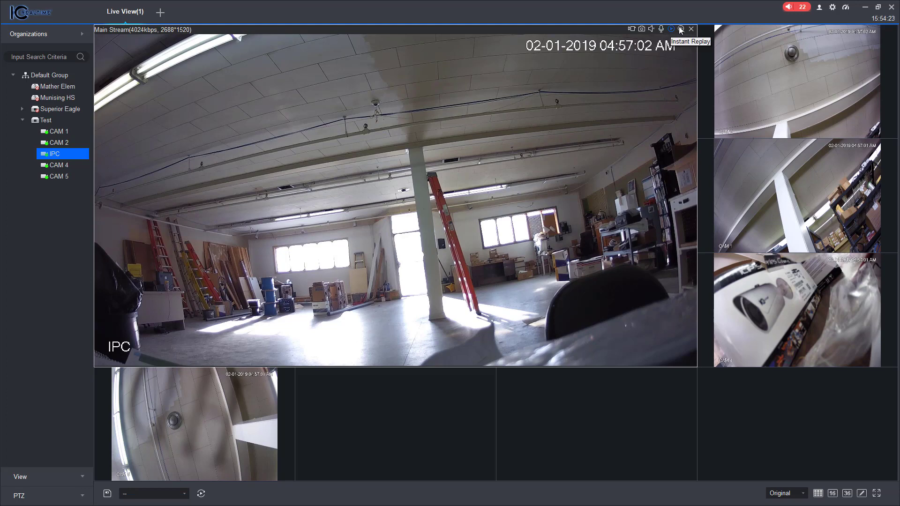
pyautogui.click(671, 28)
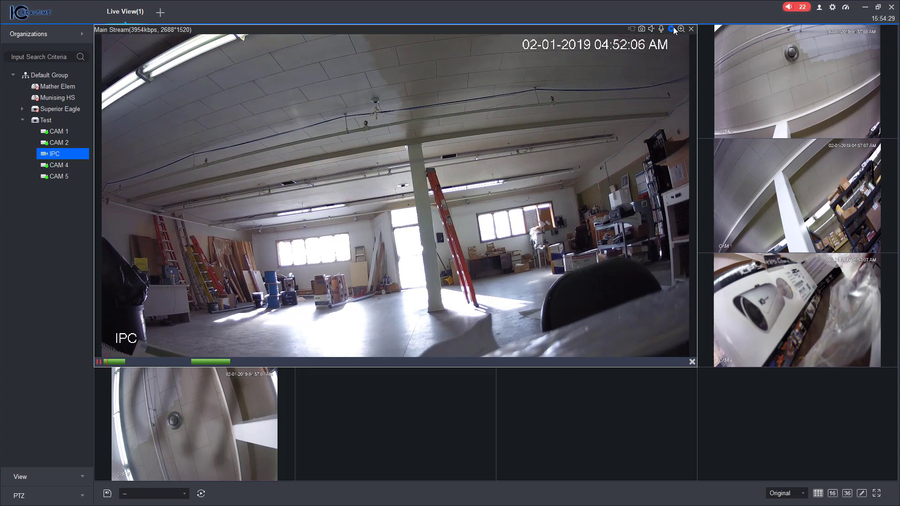
pyautogui.click(673, 28)
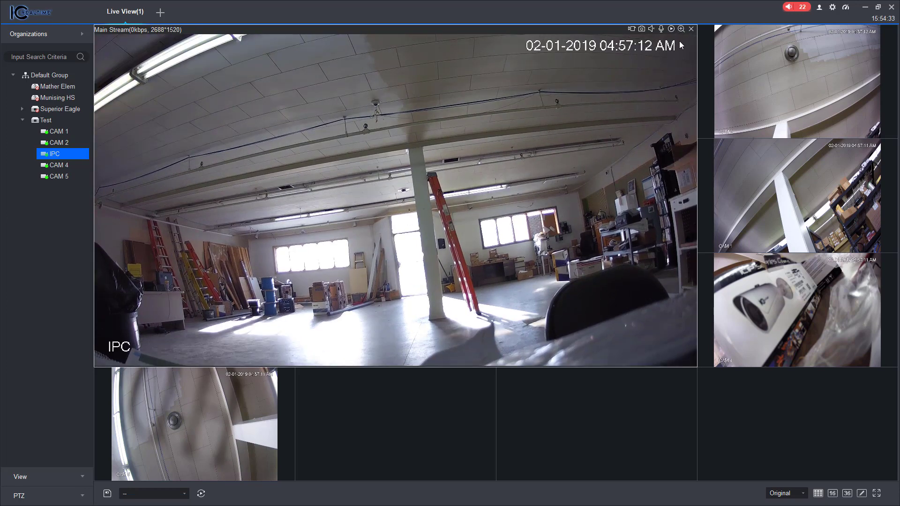
pyautogui.click(681, 28)
# Magnify the IPC picture around the back windows, then restore the full warehouse view
pyautogui.click(679, 28)
pyautogui.moveTo(462, 199); pyautogui.dragTo(573, 273)
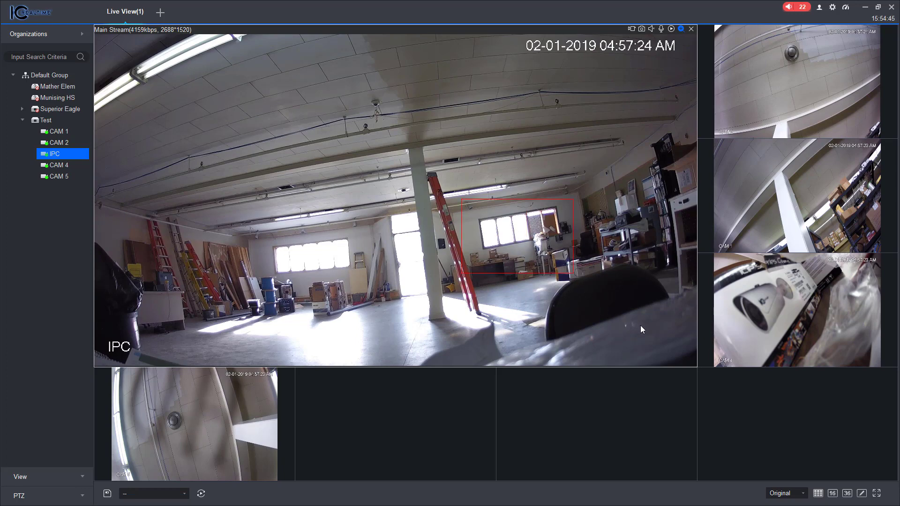
pyautogui.moveTo(641, 326); pyautogui.dragTo(677, 348)
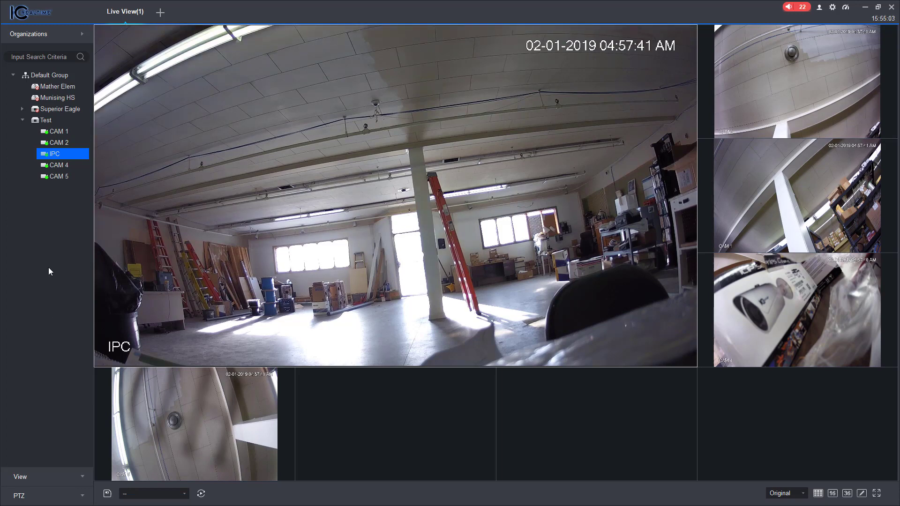
# Change CAM 1's channel name to 'Back Warehouse' and stream it in an empty tile
pyautogui.click(64, 135)
pyautogui.rightClick(65, 135)
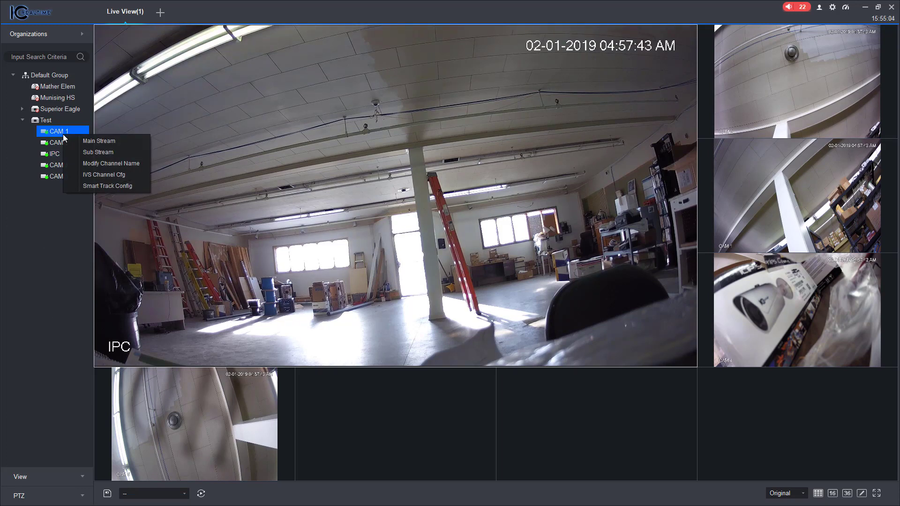
pyautogui.click(101, 163)
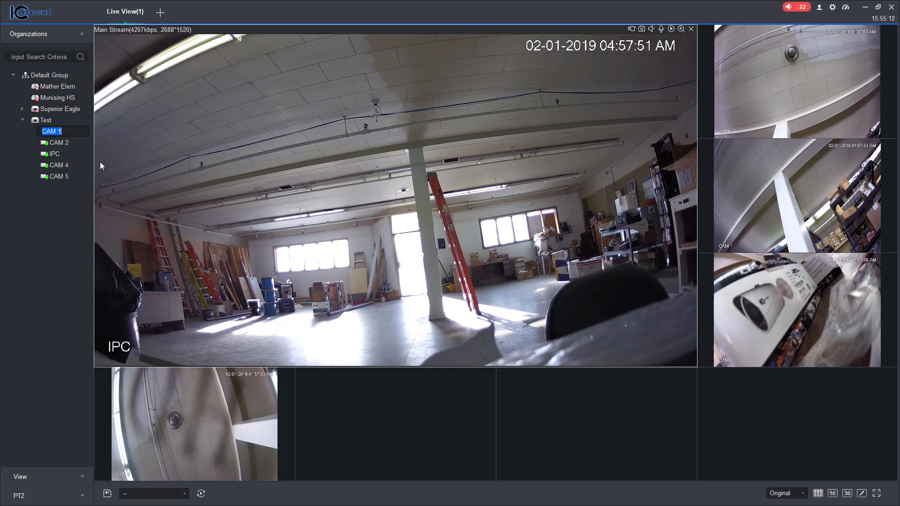
pyautogui.write('Shop')
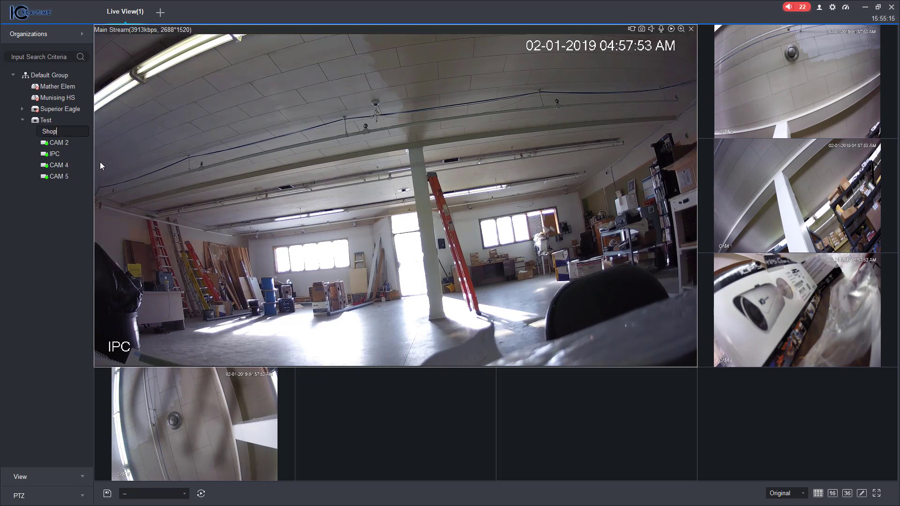
pyautogui.press('BackSpace')
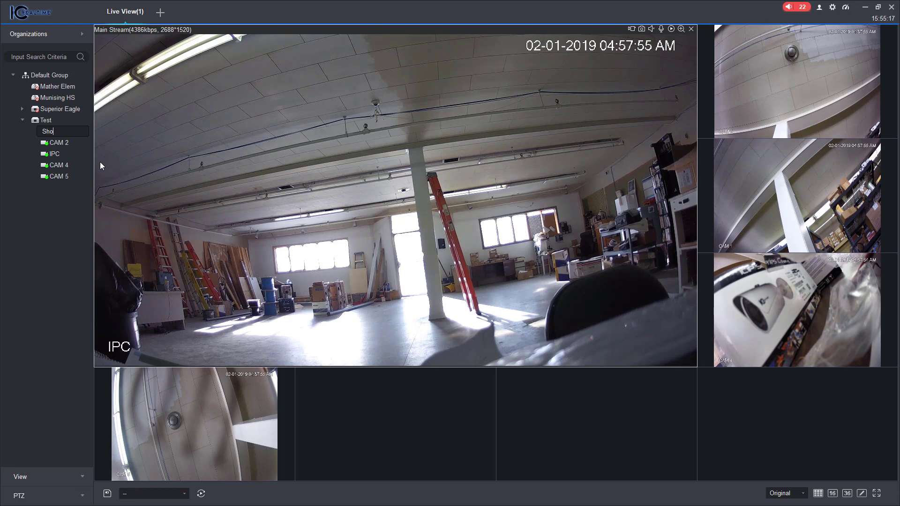
pyautogui.press('BackSpace')
pyautogui.press('BackSpace')
pyautogui.press('BackSpace')
pyautogui.write('Back')
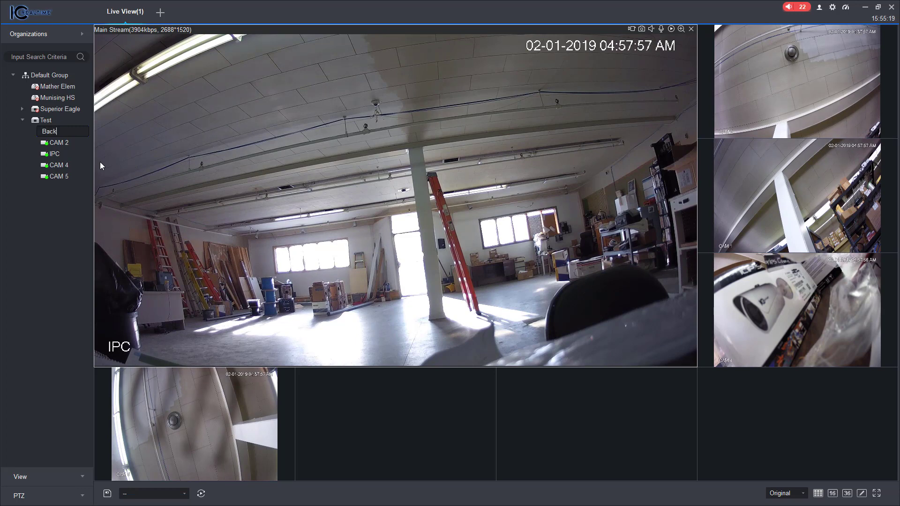
pyautogui.write(' S')
pyautogui.press('BackSpace')
pyautogui.write('Wareho')
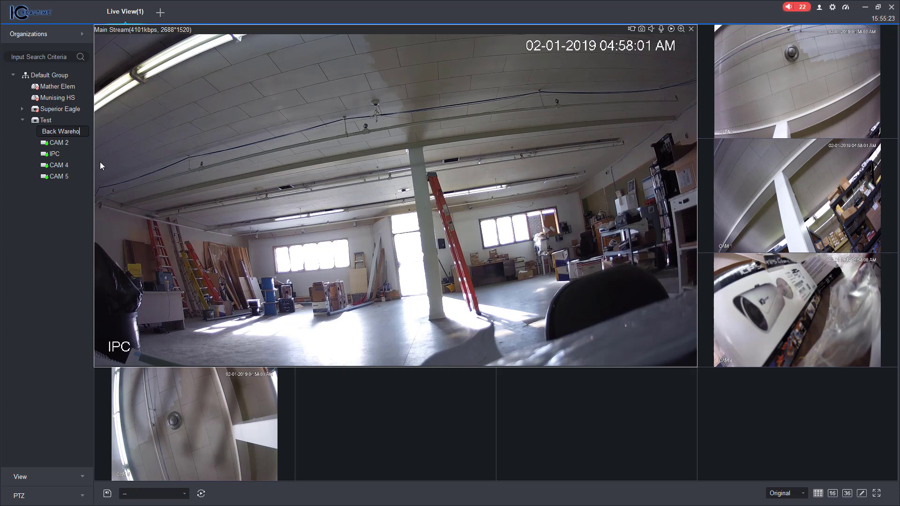
pyautogui.write('use')
pyautogui.press('Return')
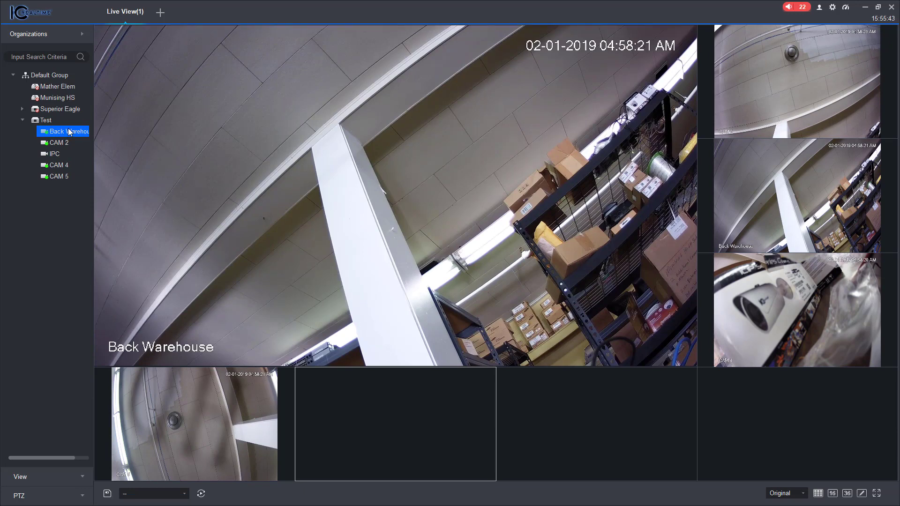
pyautogui.doubleClick(69, 132)
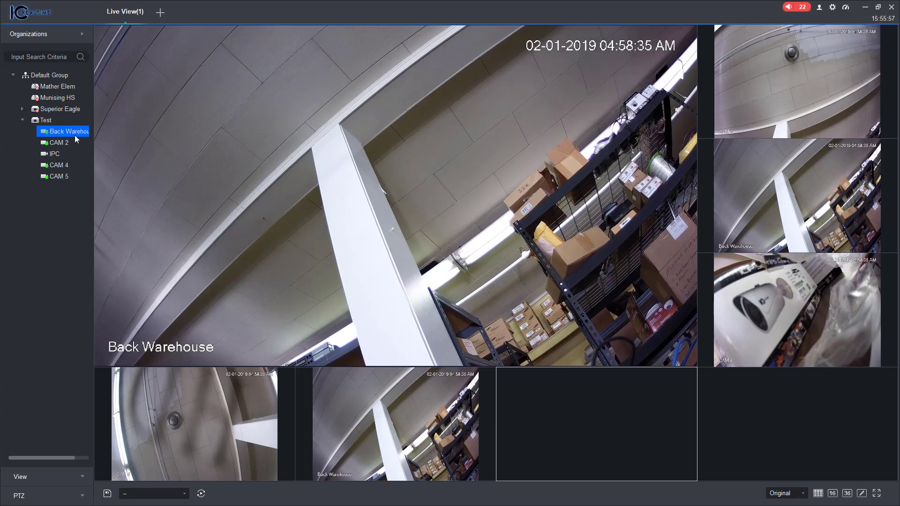
# Change the Back Warehouse channel name to 'Cam 1' via Modify Channel Name
pyautogui.rightClick(75, 135)
pyautogui.click(98, 159)
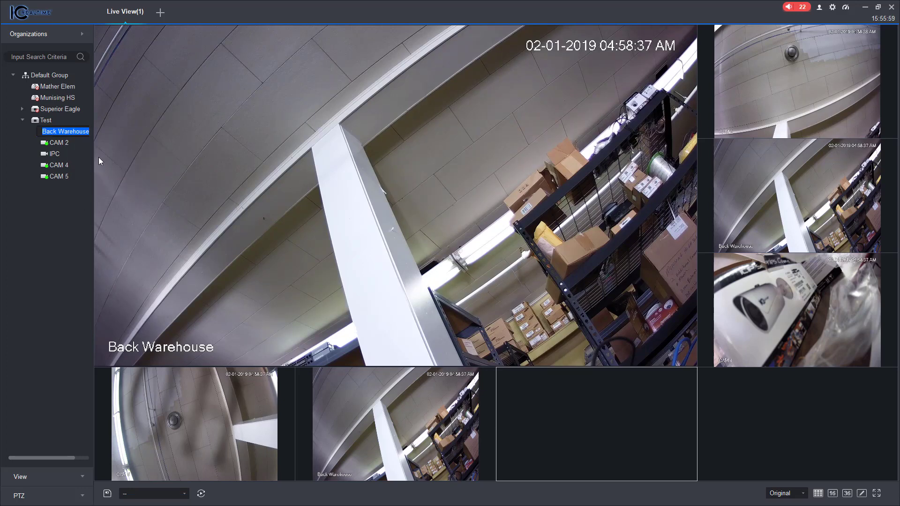
pyautogui.write('Cam 1')
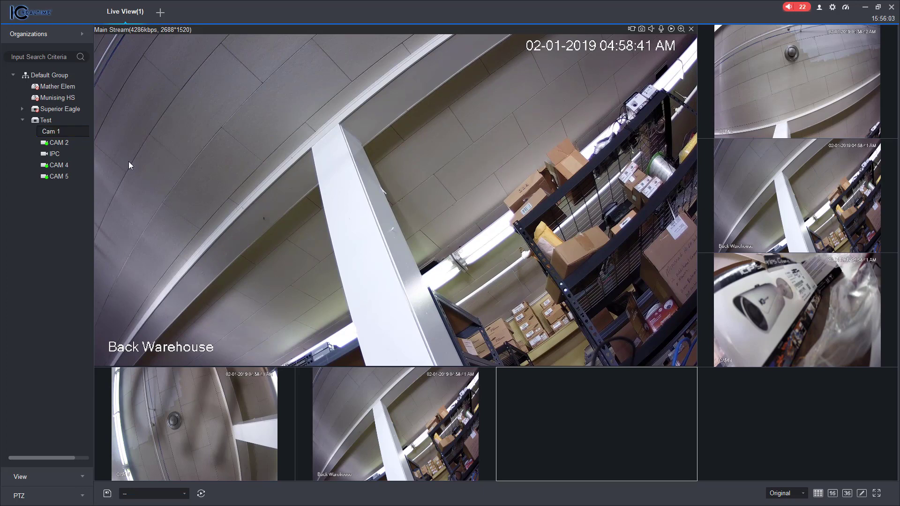
pyautogui.press('Return')
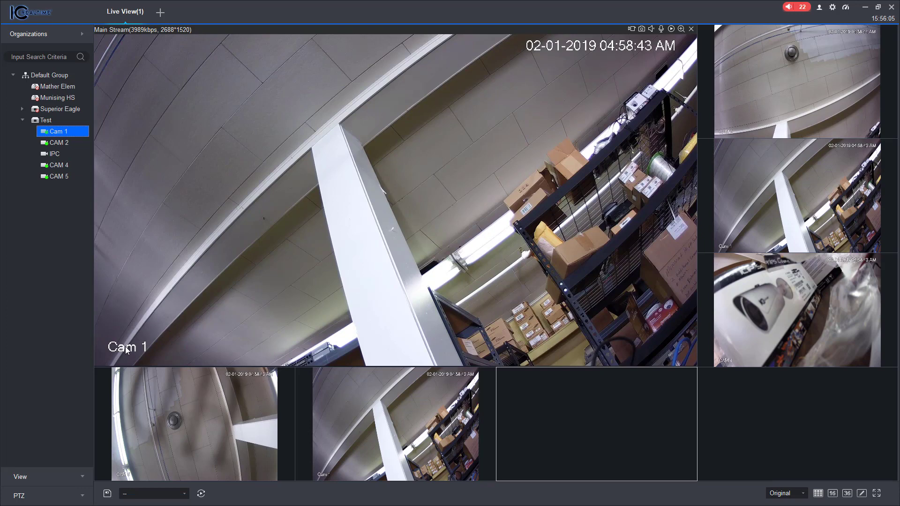